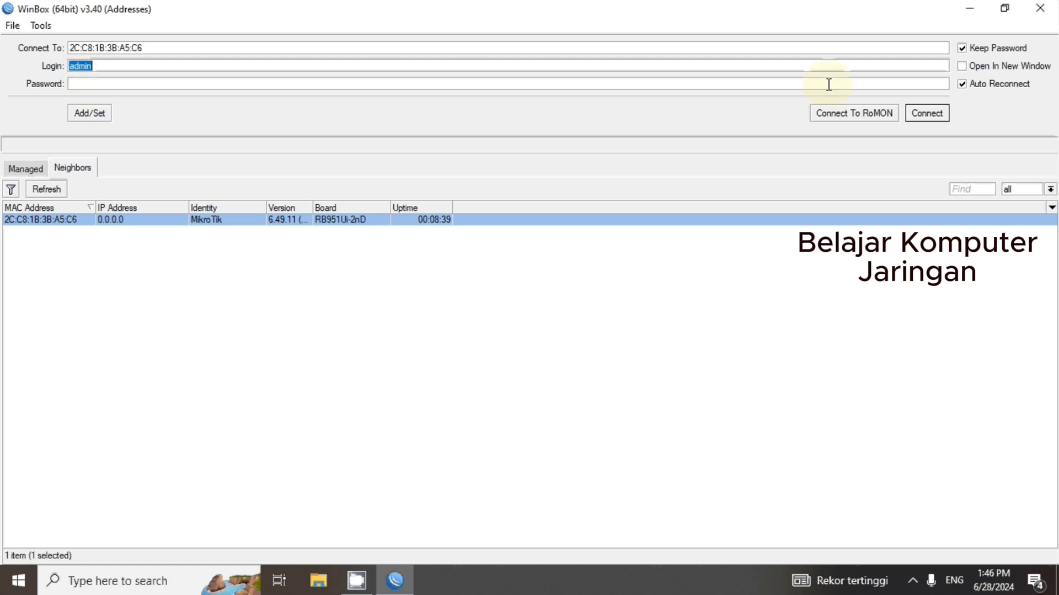
Connect to the MikroTik router as admin without a password and dismiss the request to change the expired password
{"action": "left_click", "coordinate": [928, 113]}
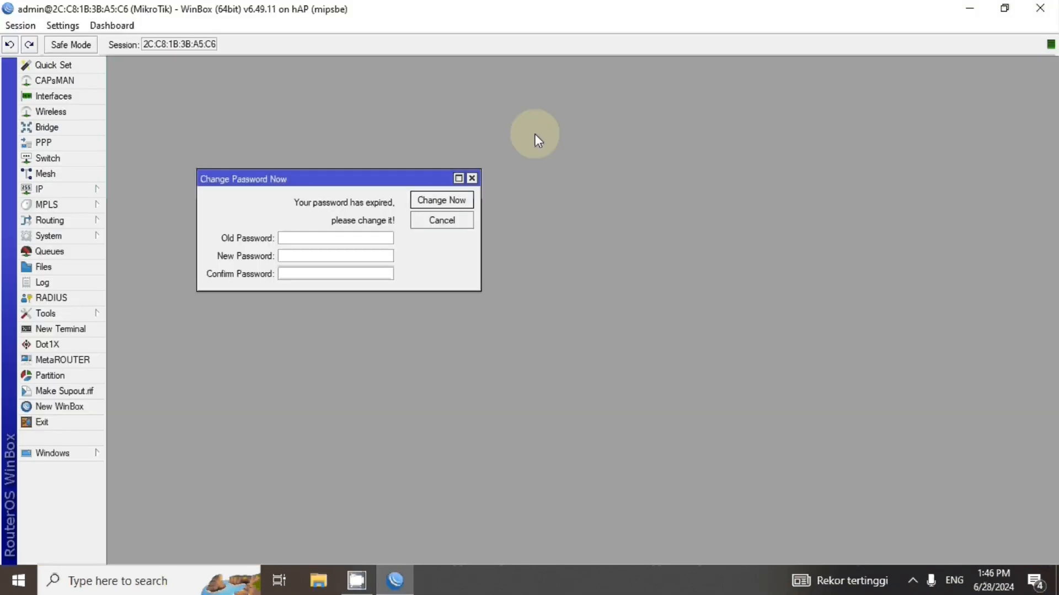
{"action": "left_click_drag", "start_coordinate": [288, 176], "coordinate": [376, 130]}
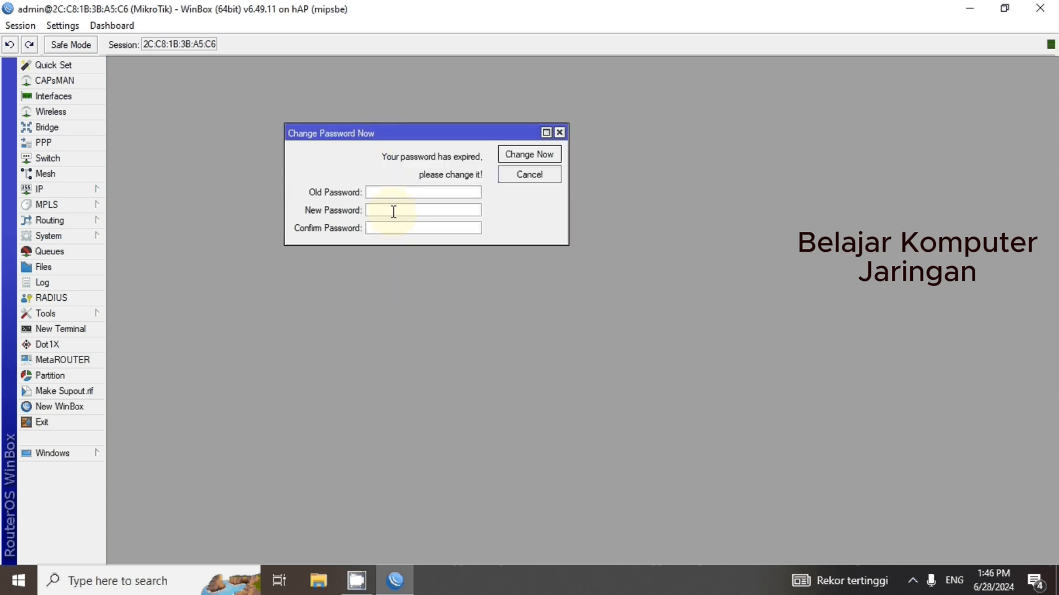
{"action": "left_click", "coordinate": [530, 175]}
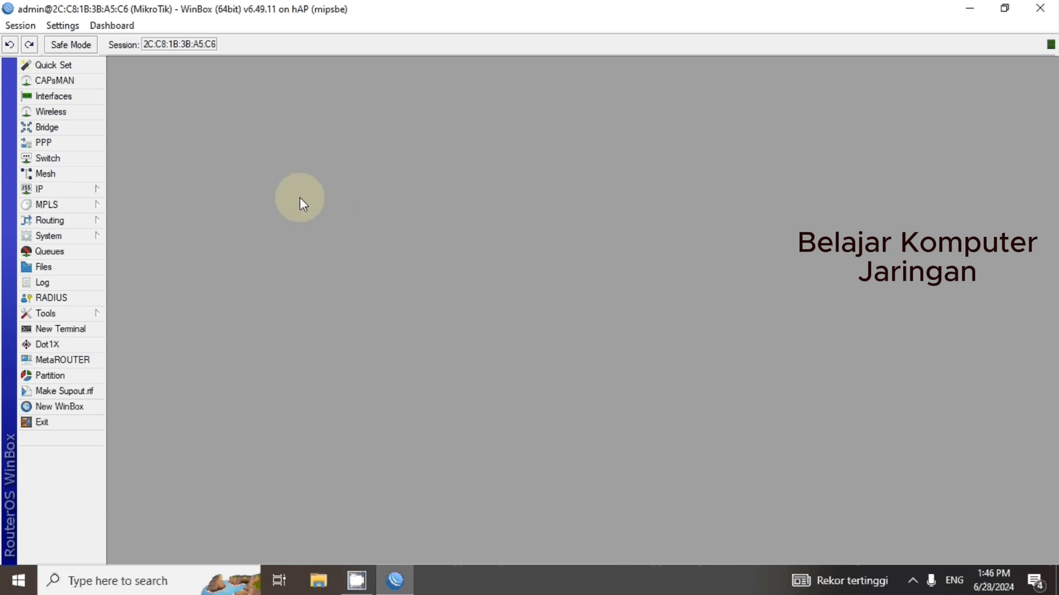
Add the IP address 192.168.18.253/24 on interface ether1 to the router's address list
{"action": "left_click", "coordinate": [71, 193]}
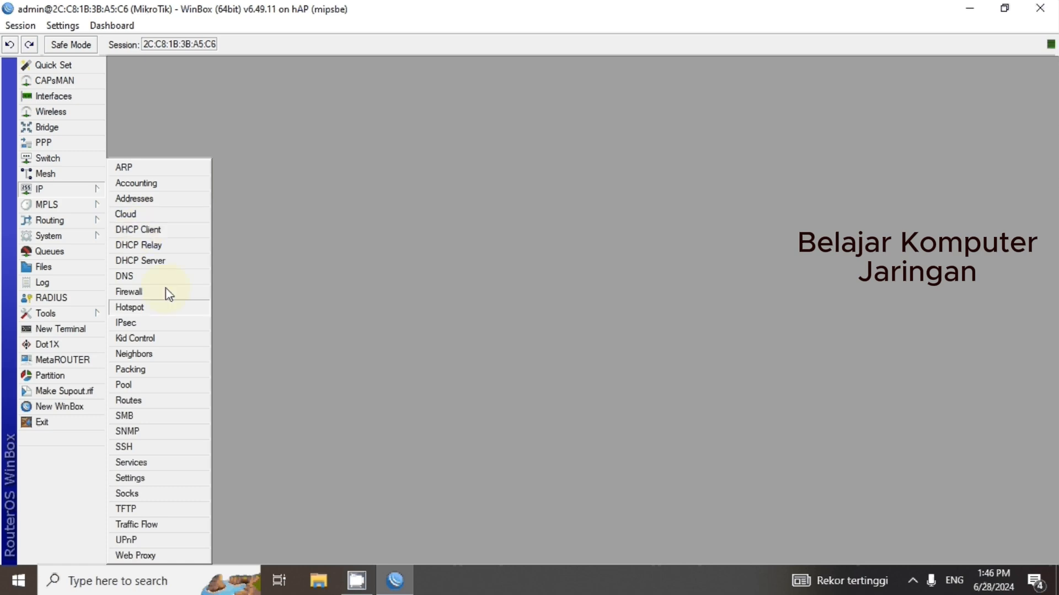
{"action": "left_click", "coordinate": [128, 200]}
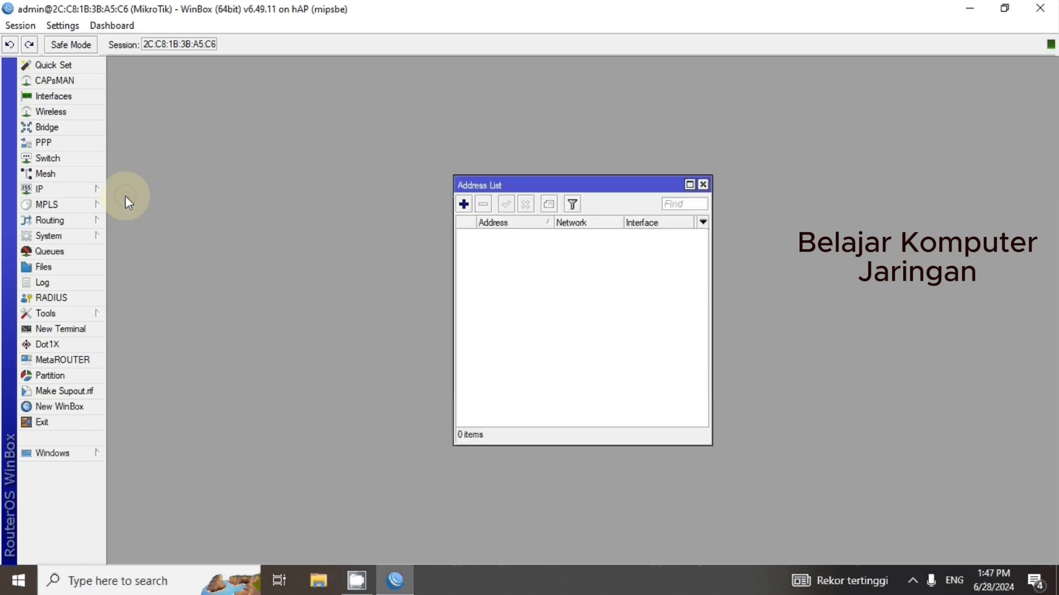
{"action": "left_click_drag", "start_coordinate": [546, 184], "coordinate": [483, 142]}
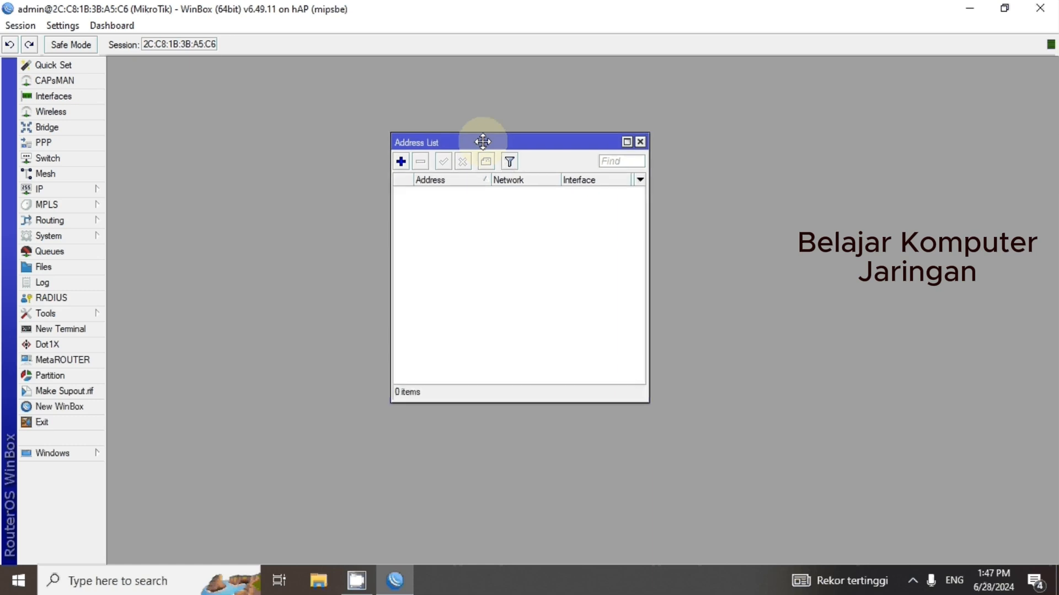
{"action": "left_click", "coordinate": [401, 162]}
{"action": "left_click", "coordinate": [550, 245]}
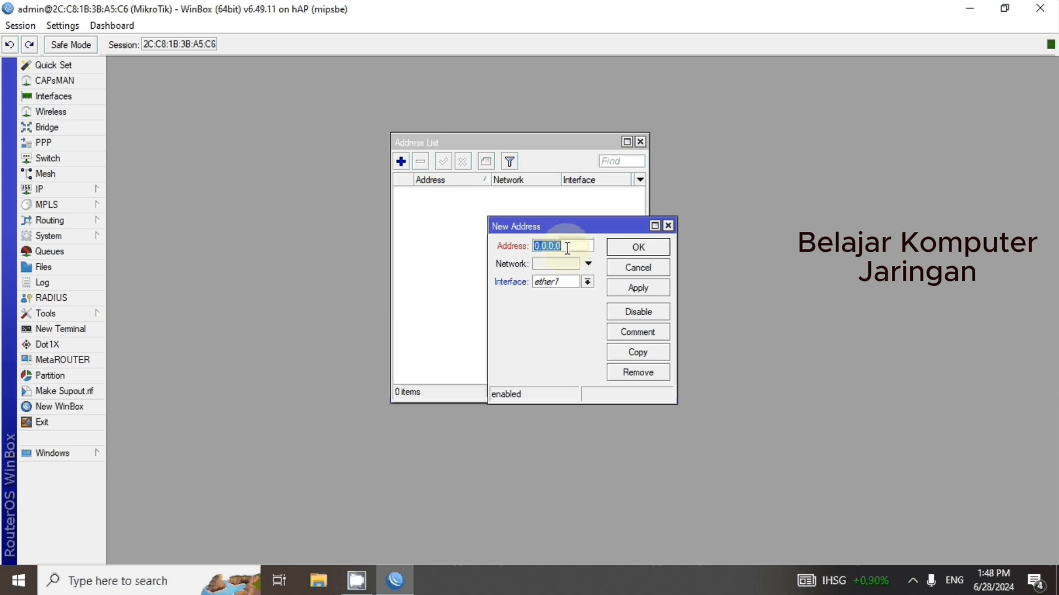
{"action": "type", "text": "192"}
{"action": "type", "text": ".168"}
{"action": "type", "text": "."}
{"action": "type", "text": "18"}
{"action": "type", "text": ".253"}
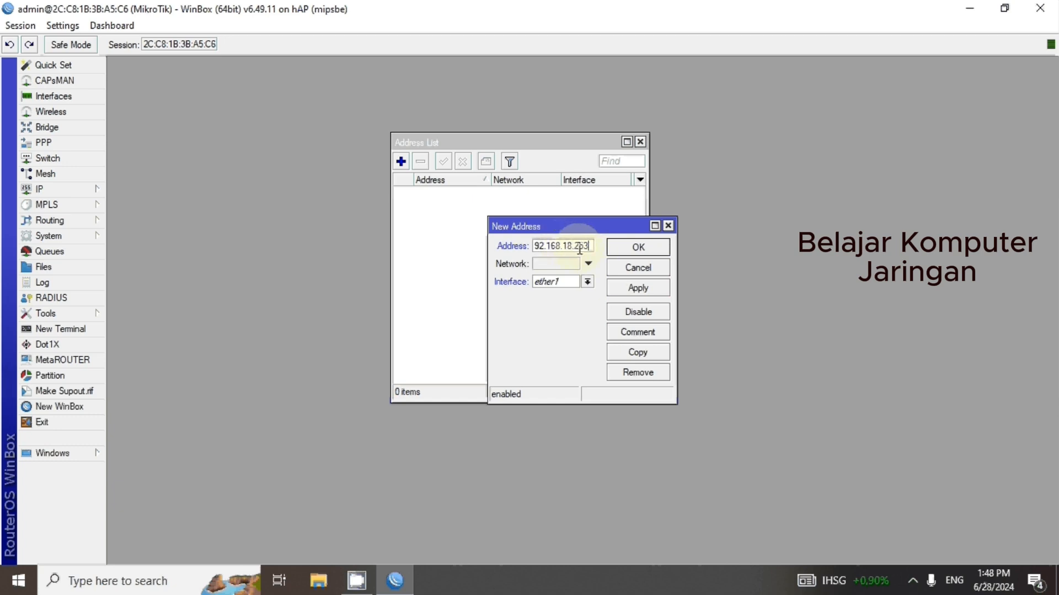
{"action": "type", "text": "/24"}
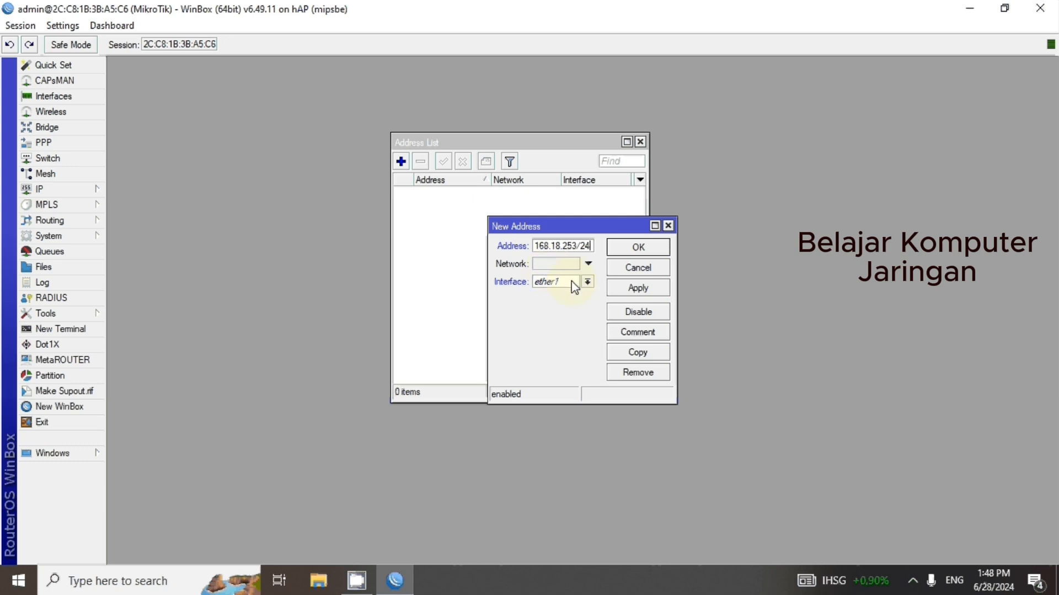
{"action": "left_click", "coordinate": [588, 282]}
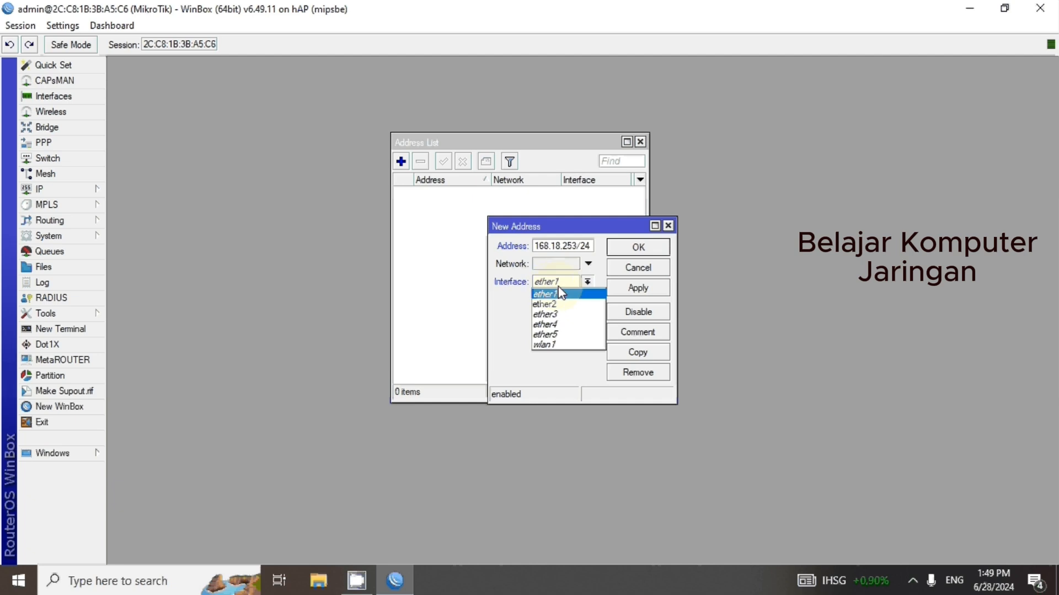
{"action": "left_click", "coordinate": [546, 296]}
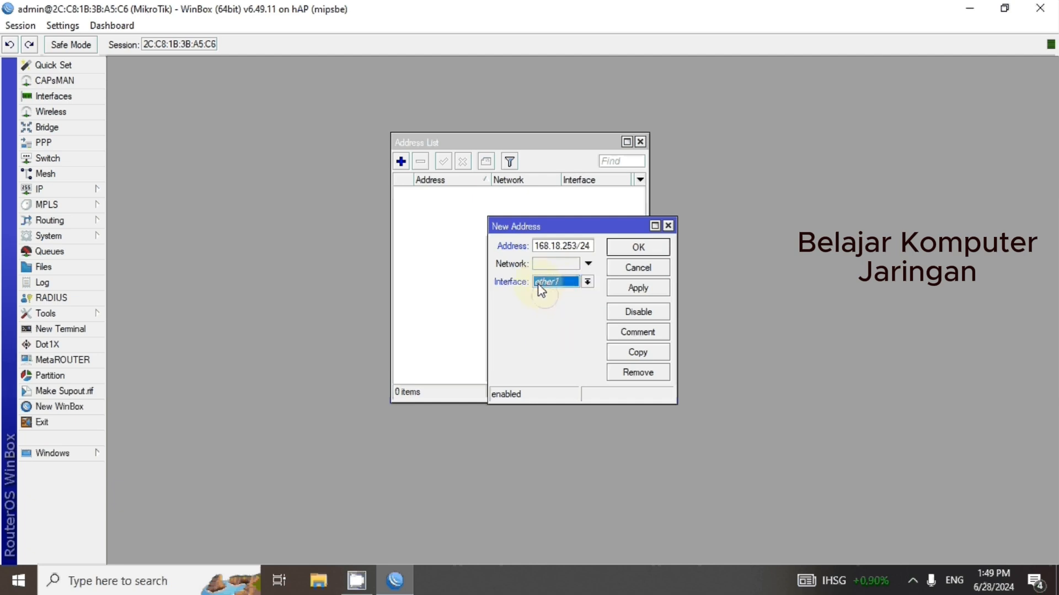
{"action": "left_click", "coordinate": [636, 289]}
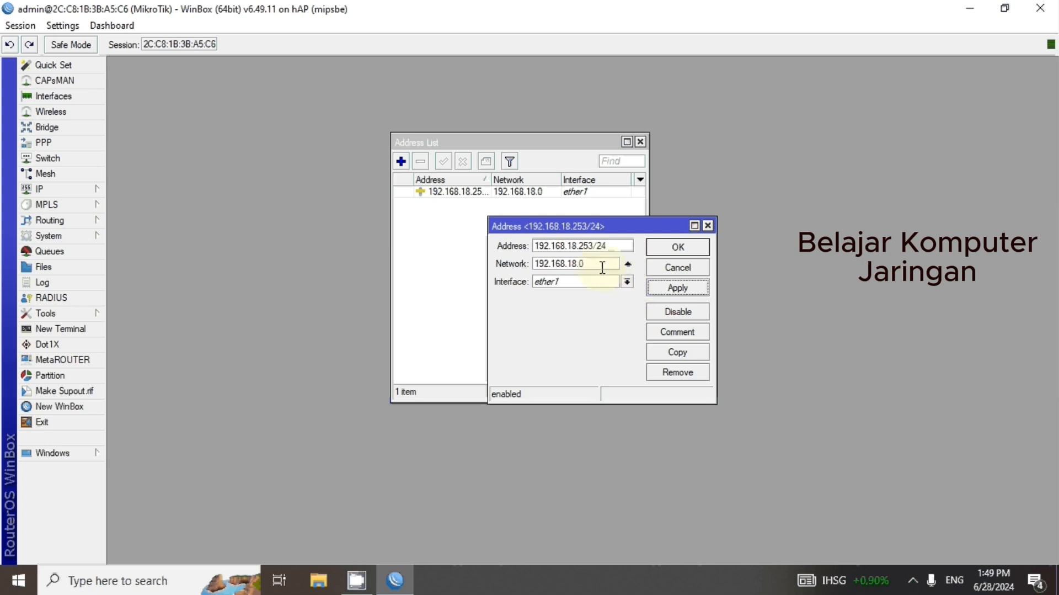
{"action": "left_click", "coordinate": [665, 250]}
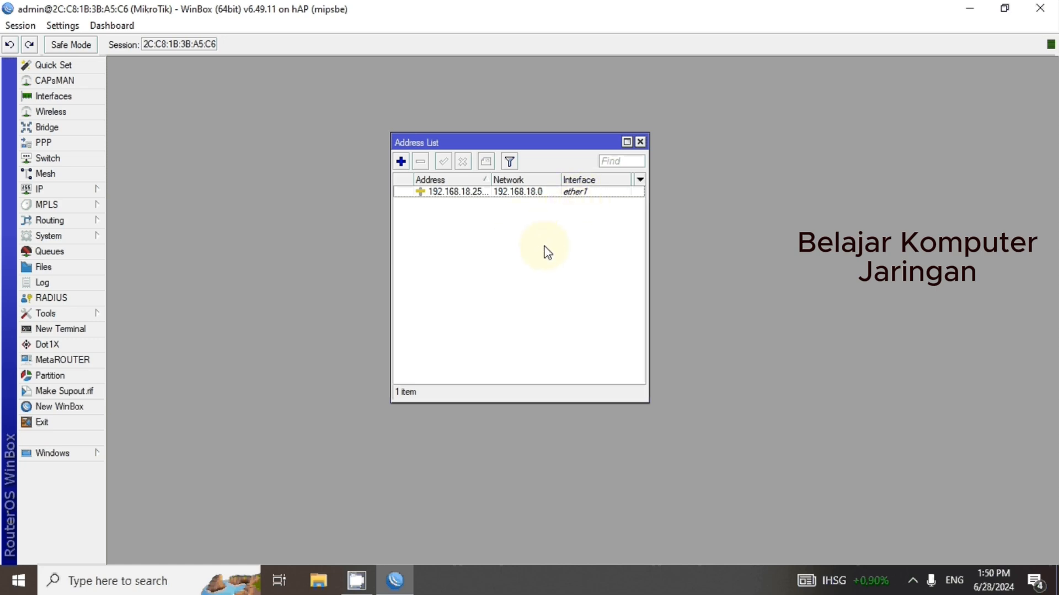
Add the IP address 100.100.100.1/24 on interface ether2 to the address list
{"action": "left_click", "coordinate": [401, 161]}
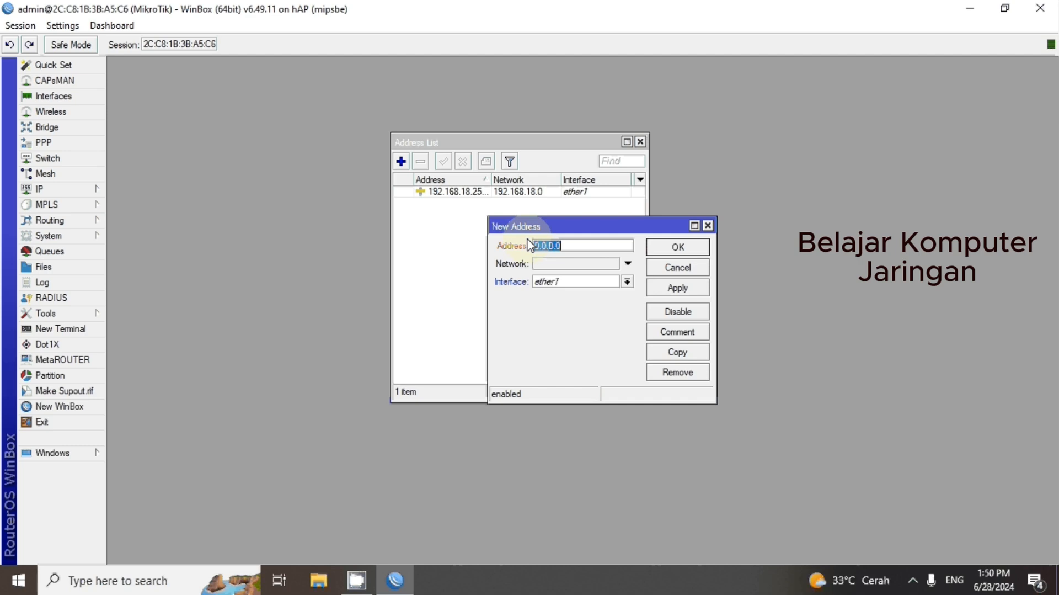
{"action": "type", "text": "100.100.100.1/24"}
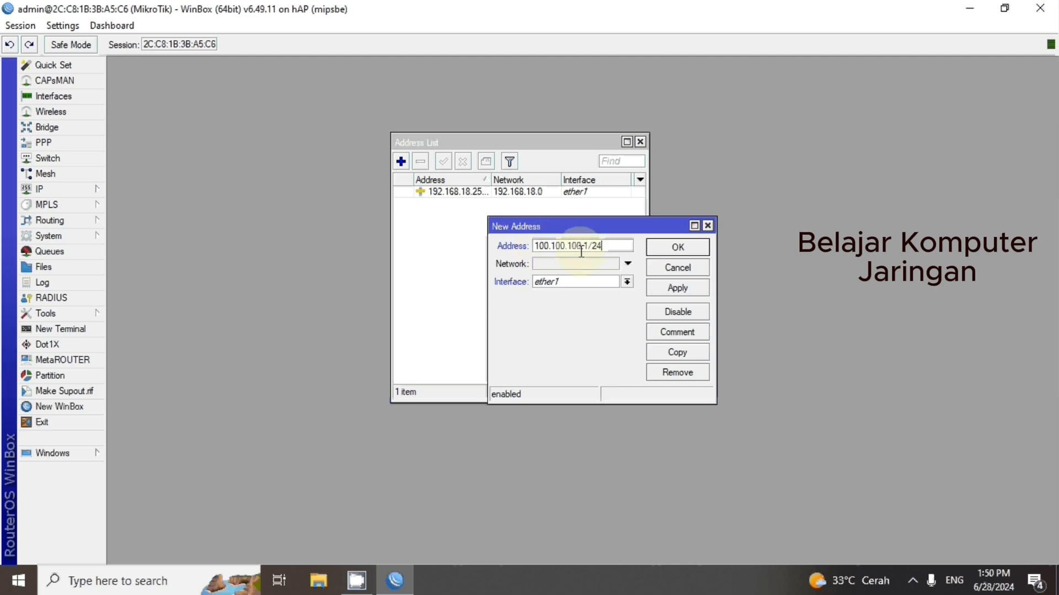
{"action": "mouse_move", "coordinate": [610, 246]}
{"action": "left_mouse_down"}
{"action": "mouse_move", "coordinate": [556, 247]}
{"action": "mouse_move", "coordinate": [614, 247]}
{"action": "left_mouse_up"}
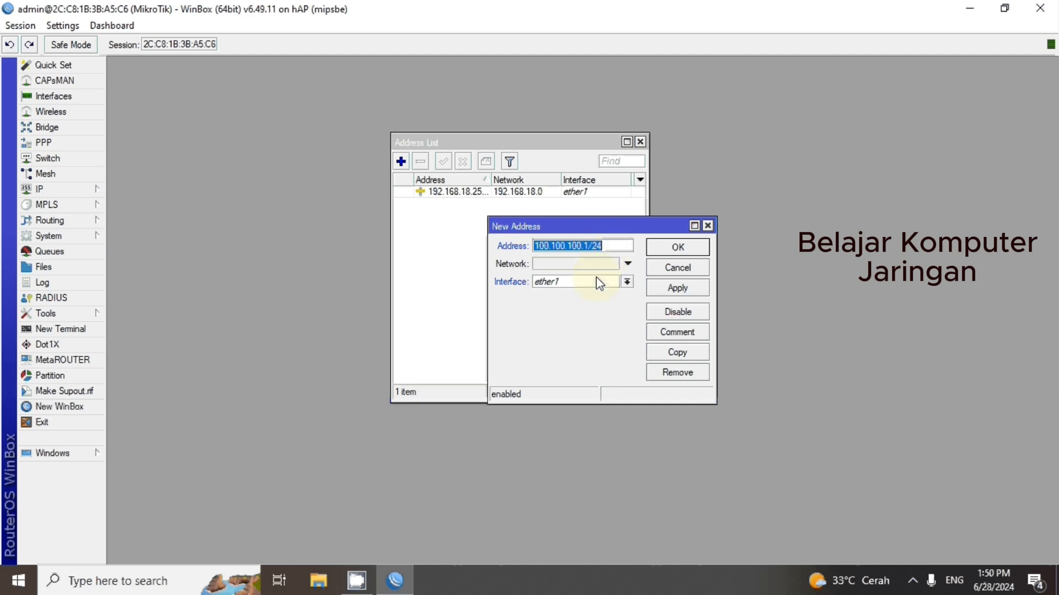
{"action": "left_click", "coordinate": [627, 284]}
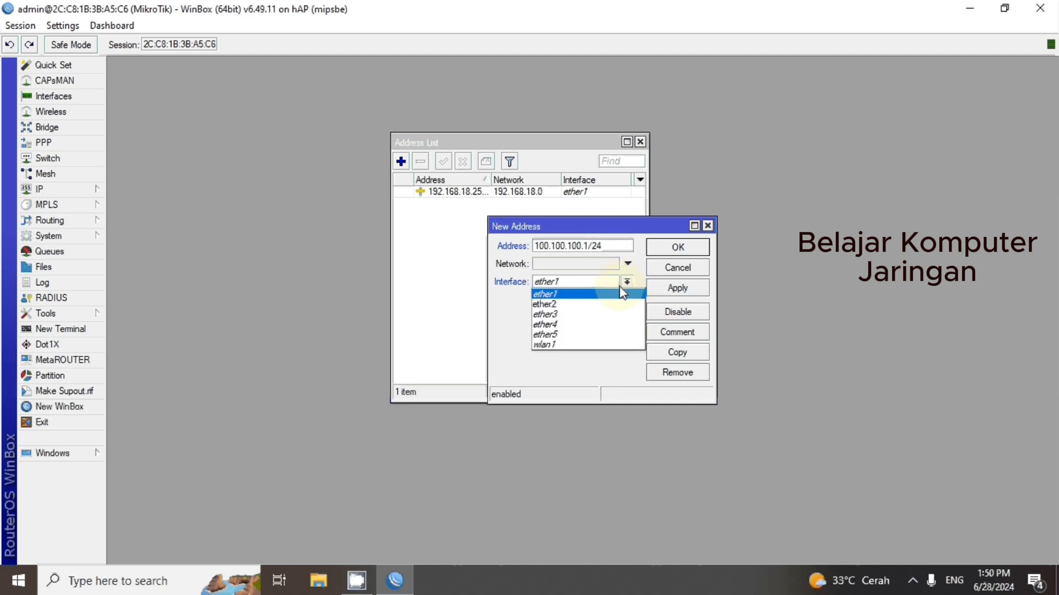
{"action": "left_click", "coordinate": [589, 304]}
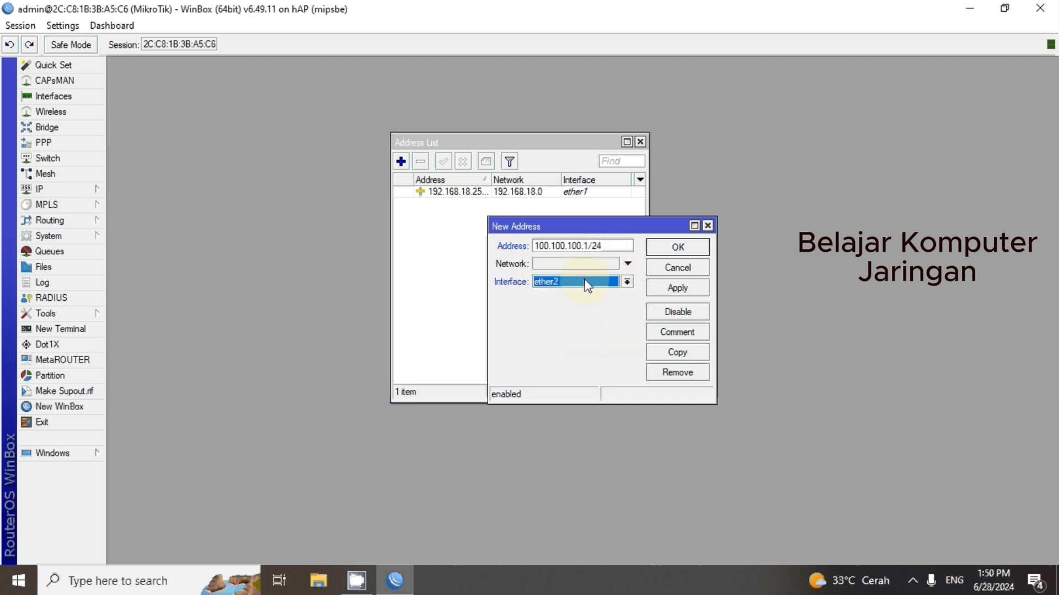
{"action": "left_click", "coordinate": [682, 290]}
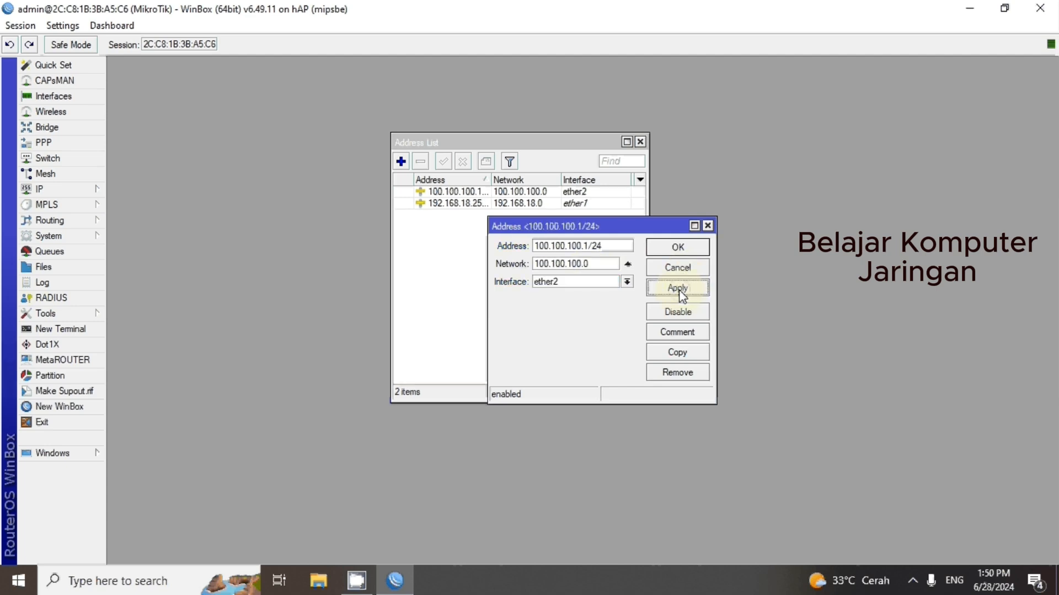
{"action": "left_click", "coordinate": [676, 249]}
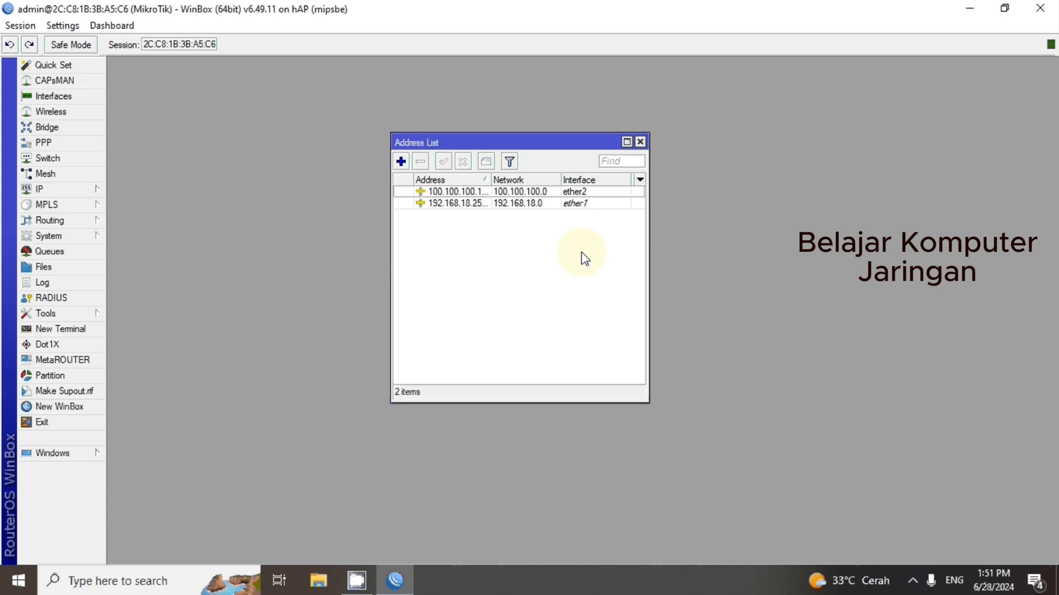
Add the IP address 200.200.200.1/24 on interface wlan1 to the address list
{"action": "left_click", "coordinate": [401, 162]}
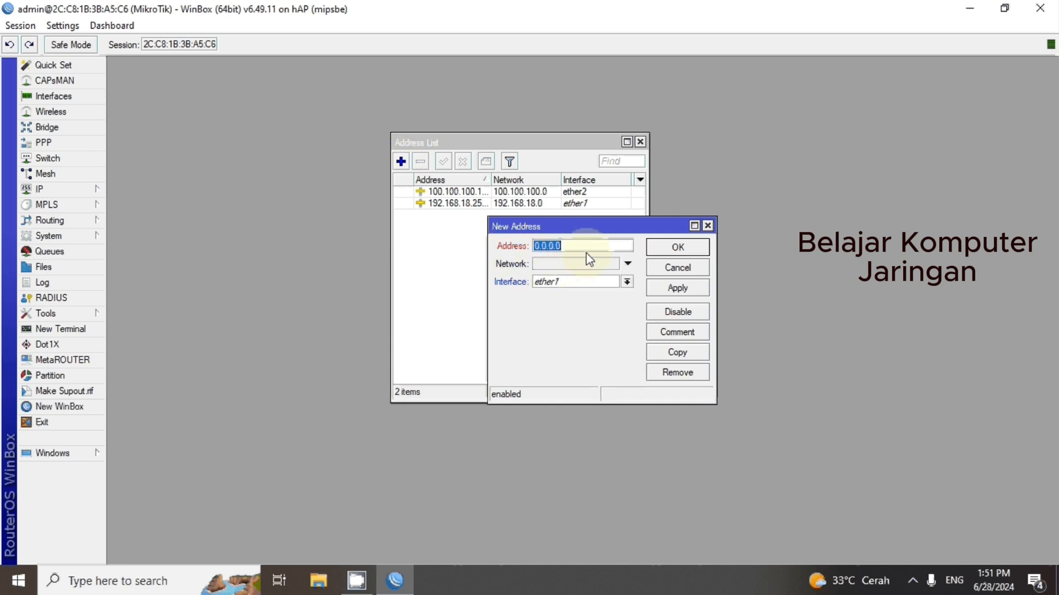
{"action": "type", "text": "0.200.200.1/24"}
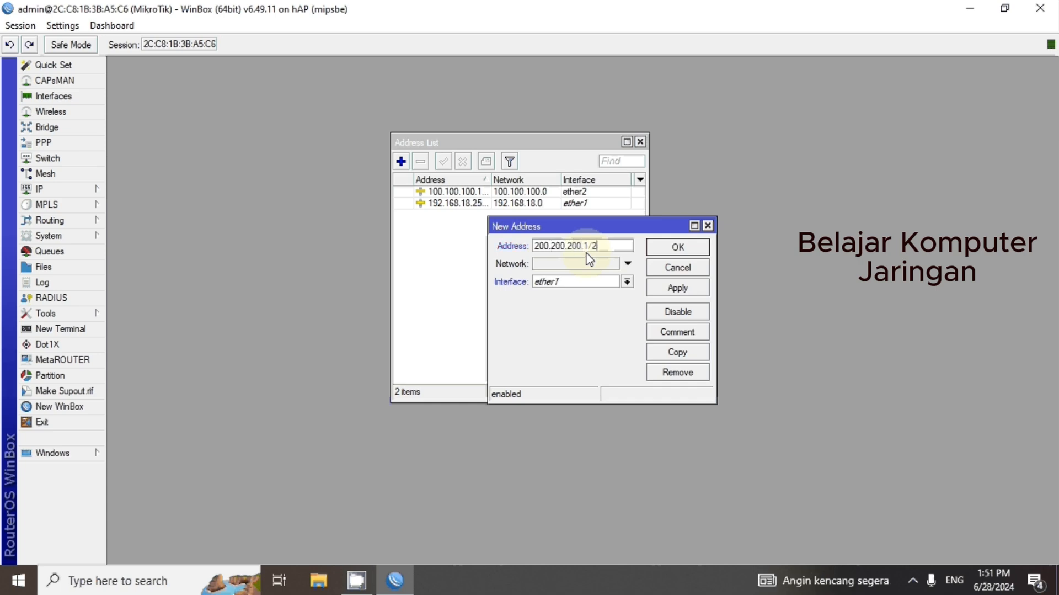
{"action": "left_click", "coordinate": [627, 282]}
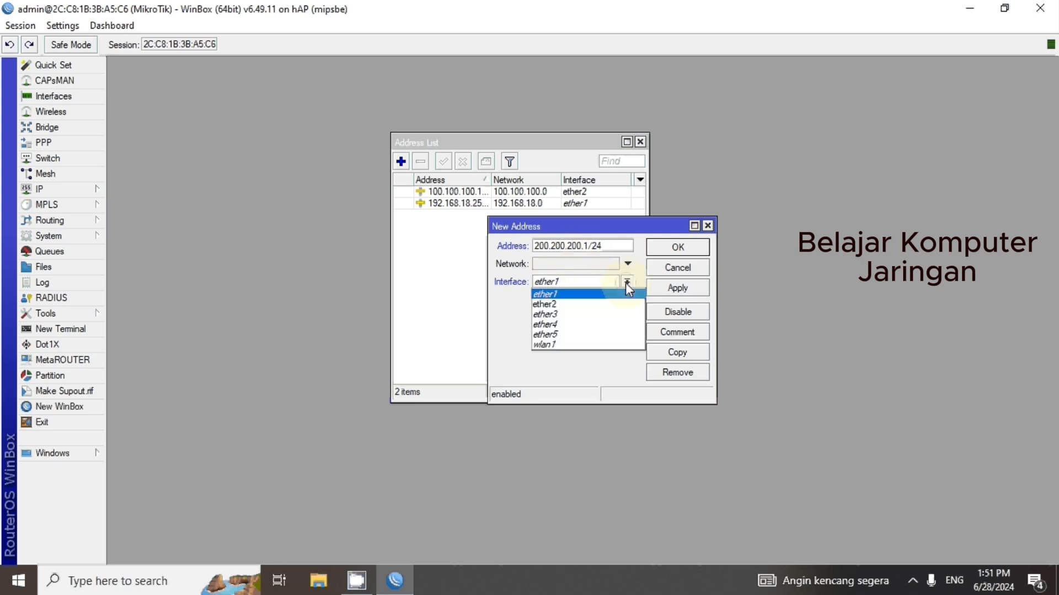
{"action": "left_click", "coordinate": [559, 344]}
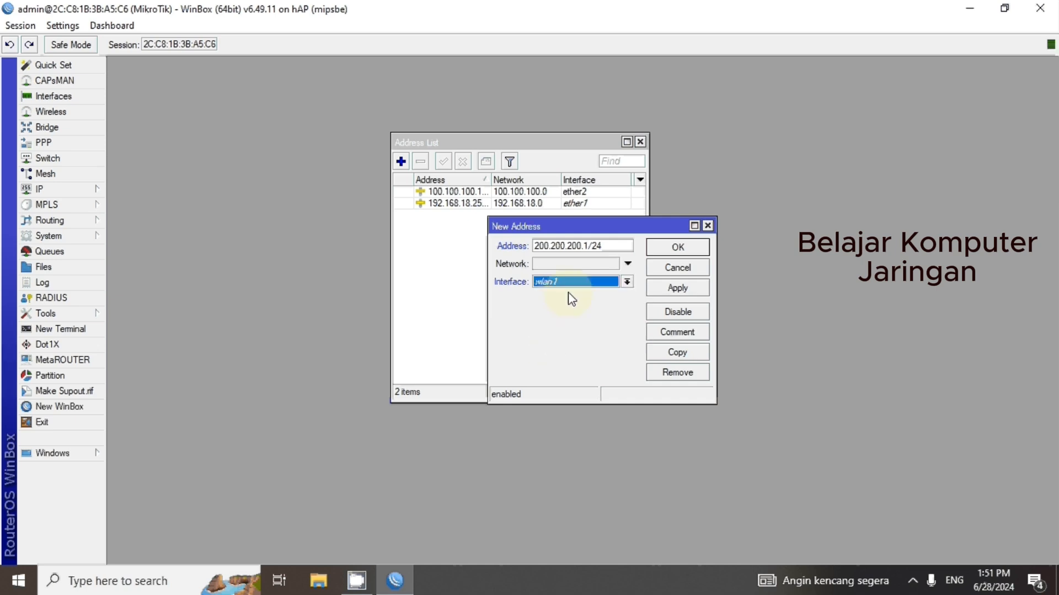
{"action": "left_click", "coordinate": [668, 290]}
{"action": "left_click", "coordinate": [672, 250]}
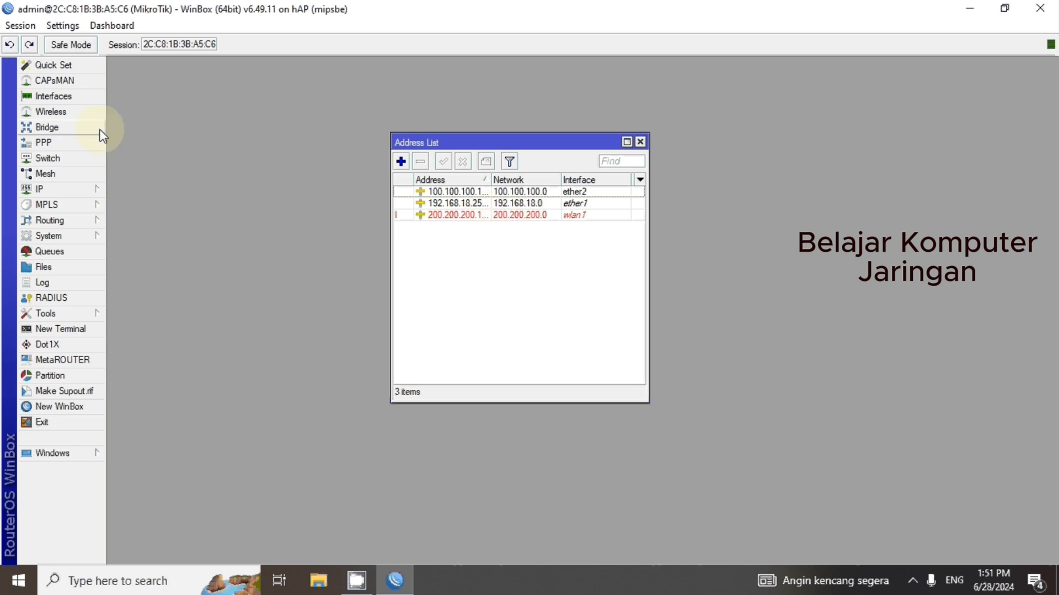
Enable the wlan1 wireless interface in the interface list and return to the address list
{"action": "left_click", "coordinate": [55, 100]}
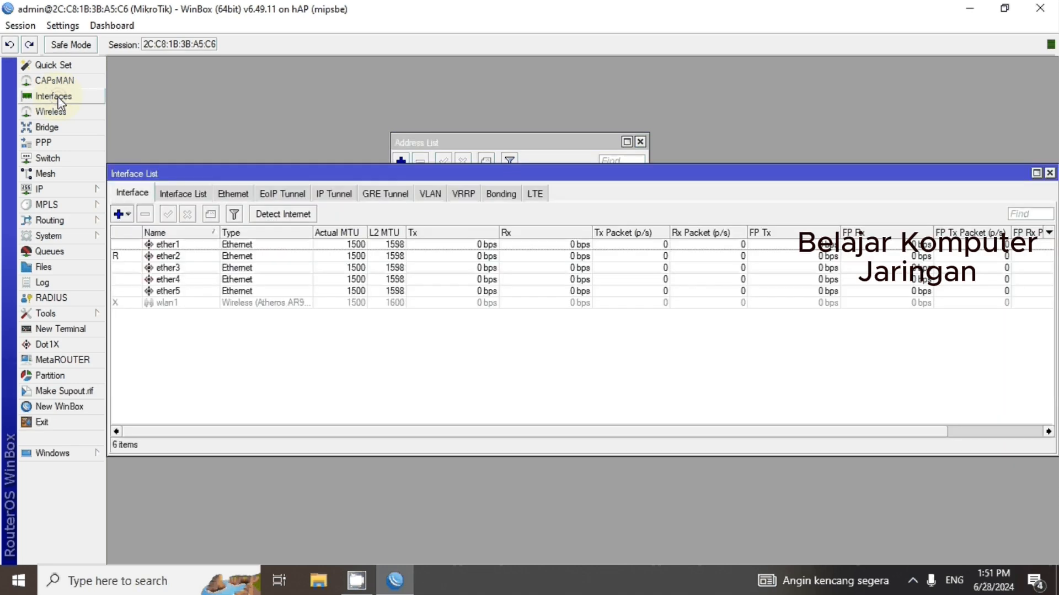
{"action": "left_click", "coordinate": [153, 302]}
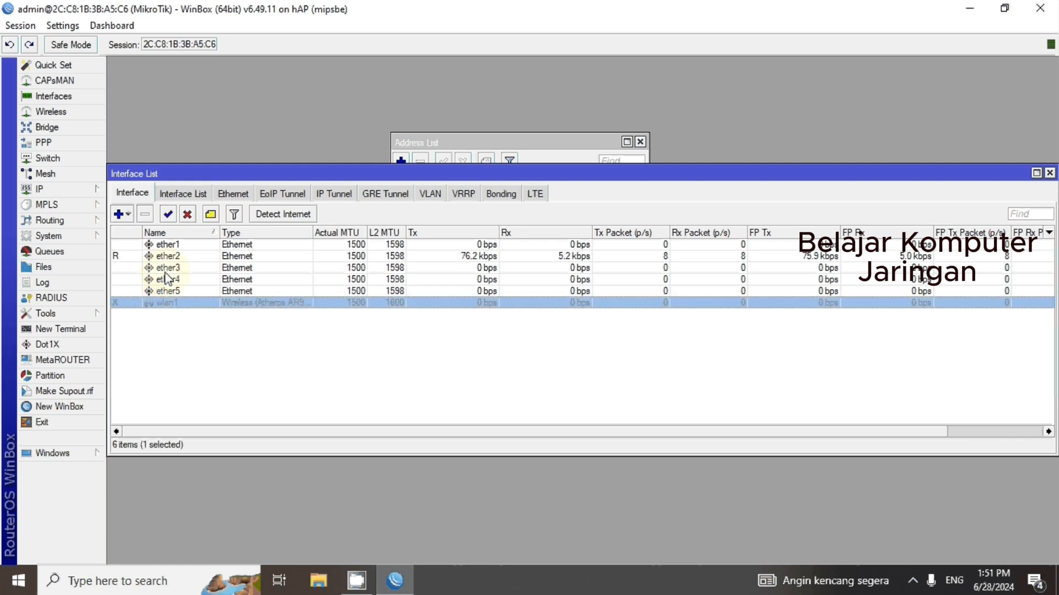
{"action": "left_click", "coordinate": [168, 214]}
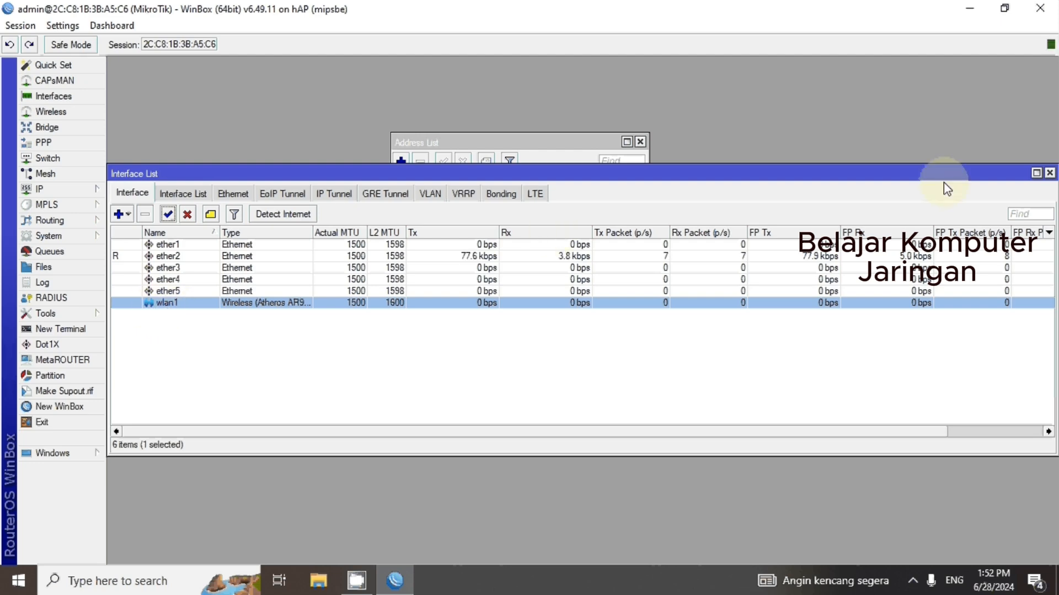
{"action": "left_click", "coordinate": [1050, 174]}
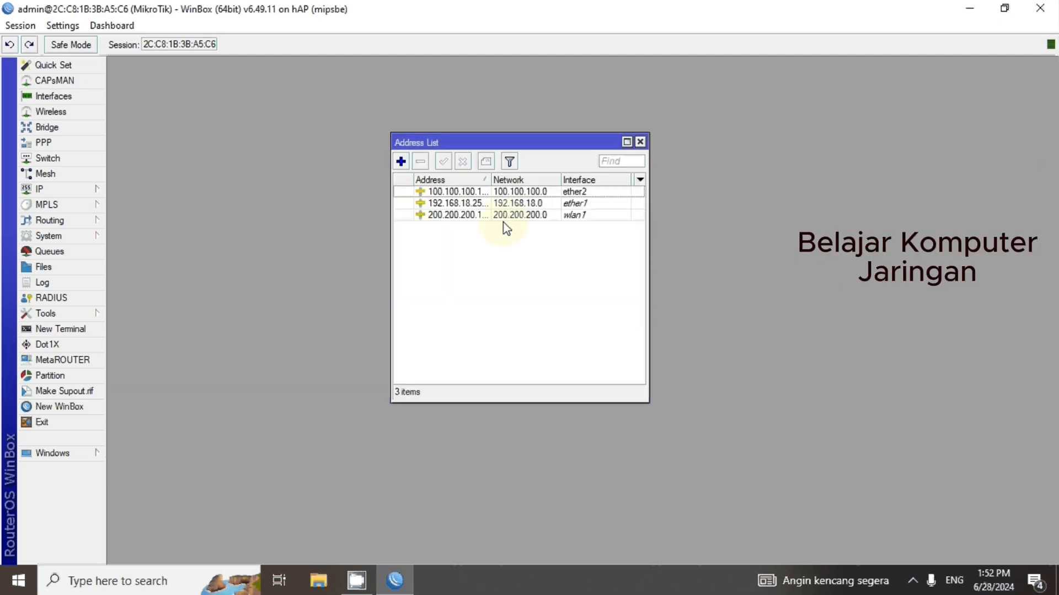